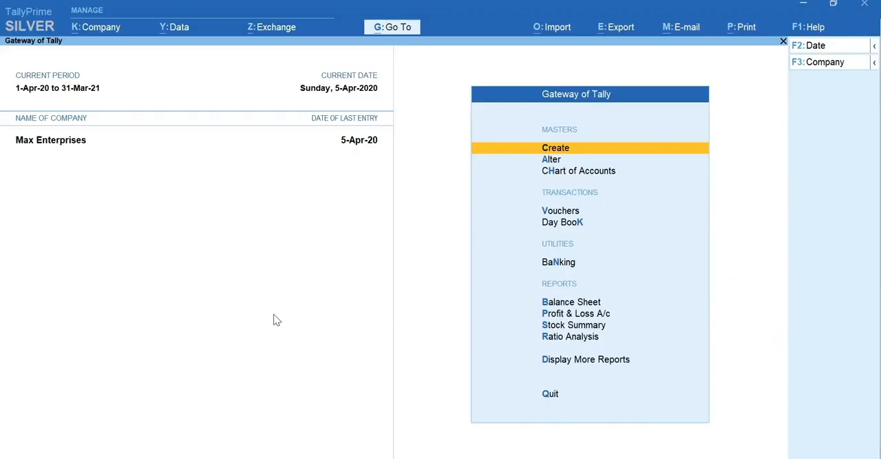
Open the company's GST Details for alteration from the list of masters
key("alt+g")
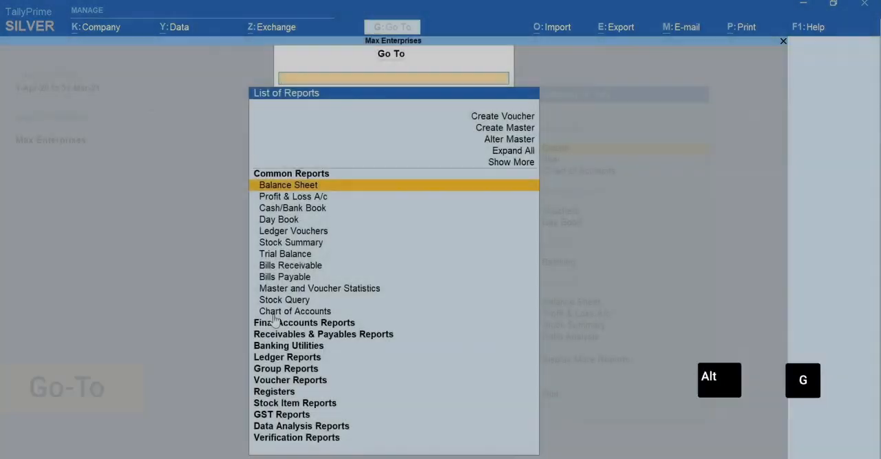
key("Up")
key("Up")
key("Return")
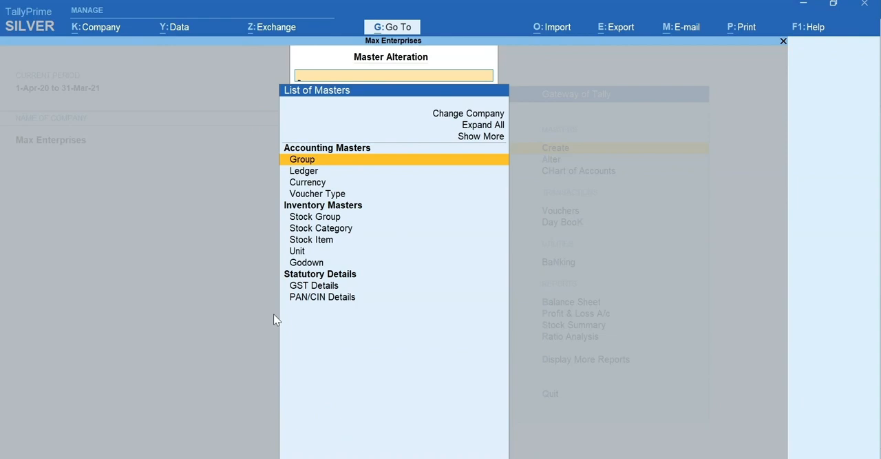
type("GST")
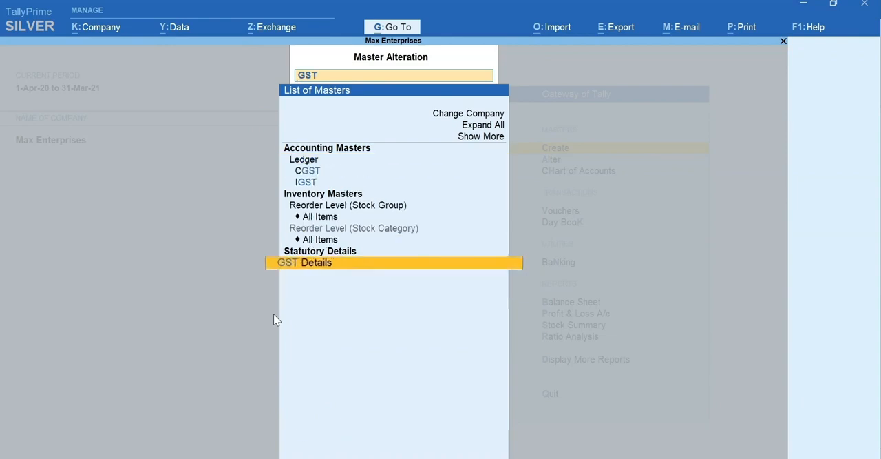
key("Return")
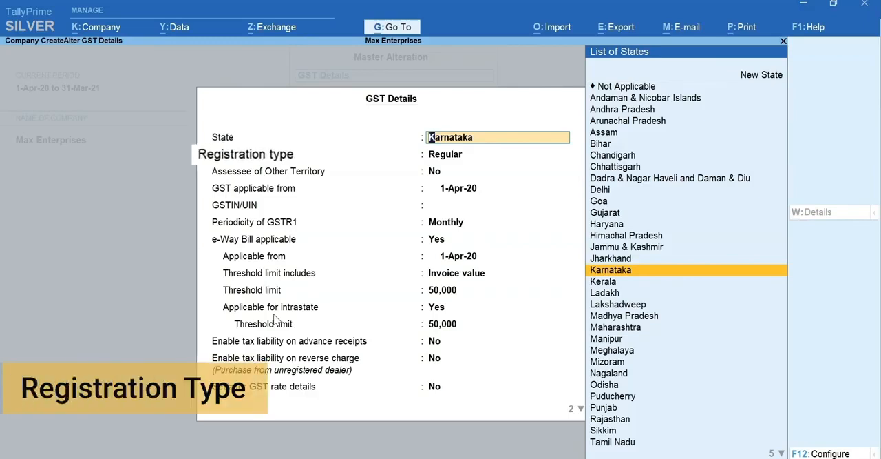
Keep Karnataka, the Regular registration type and the 1-Apr-20 applicability date, and enter the company's GSTIN/UIN
key("Return")
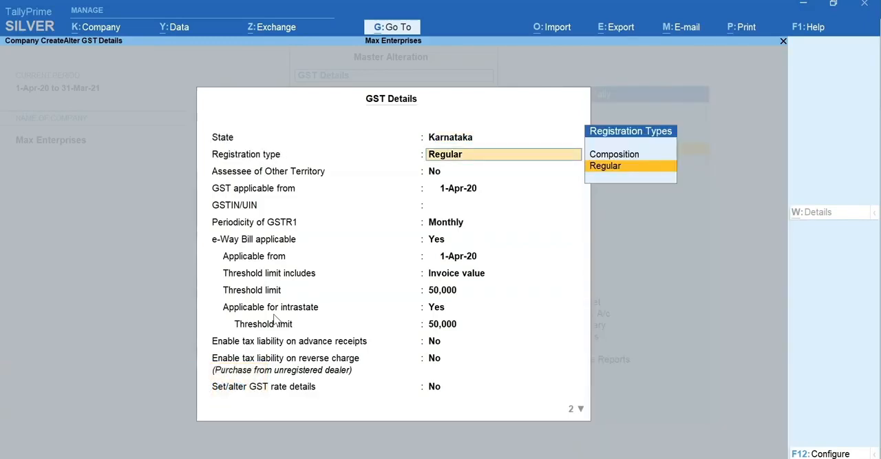
key("Return")
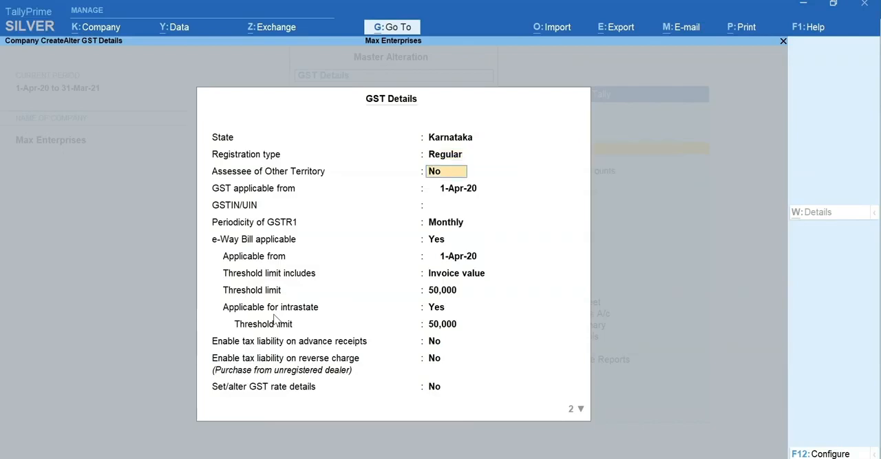
key("Return")
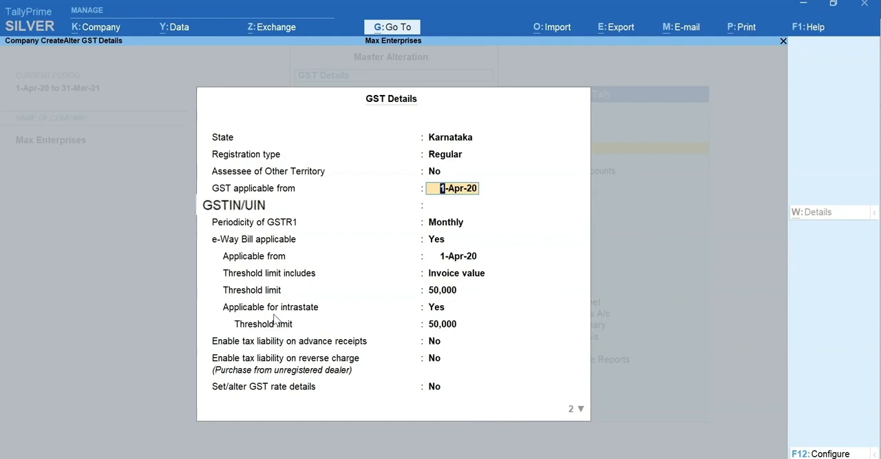
key("Return")
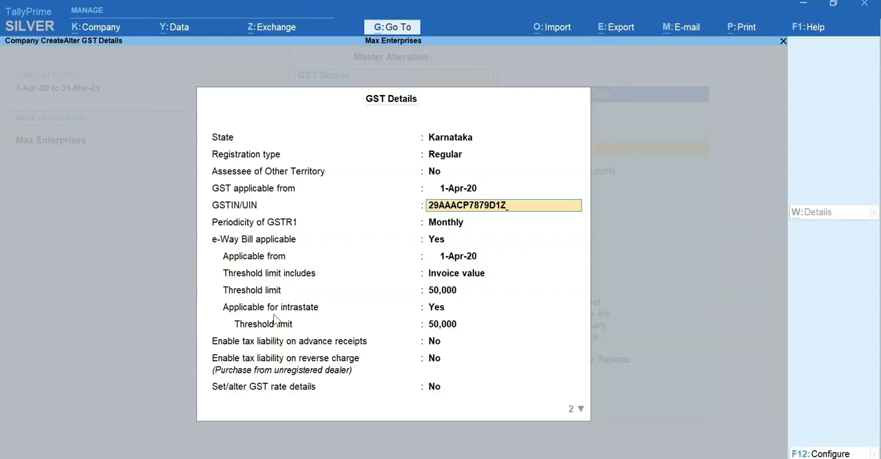
key("Return")
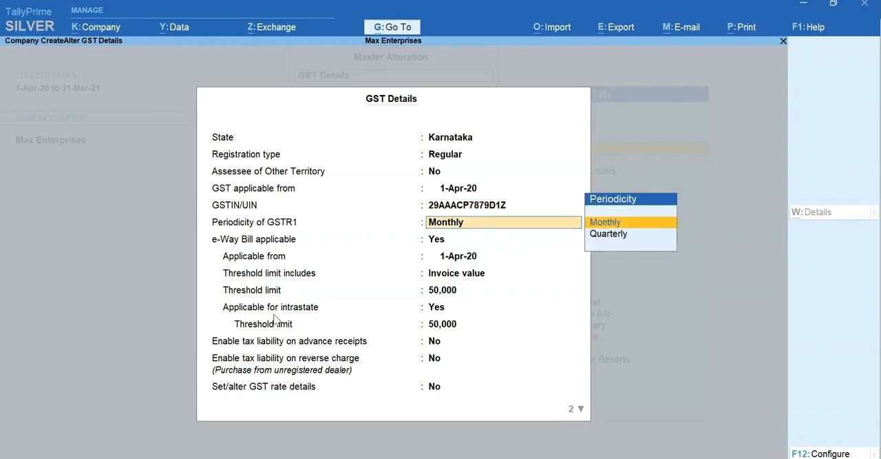
Keep the Monthly GSTR1 periodicity and the e-Way Bill and tax liability settings, and set Set/alter GST rate details to Yes
key("Return")
key("Return")
key("Return")
key("Return")
key("Return")
key("Return")
key("Return")
key("Return")
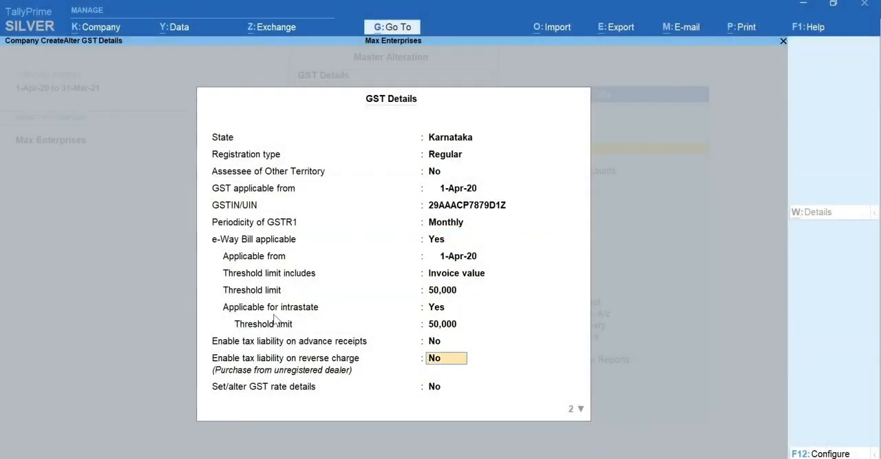
key("Return")
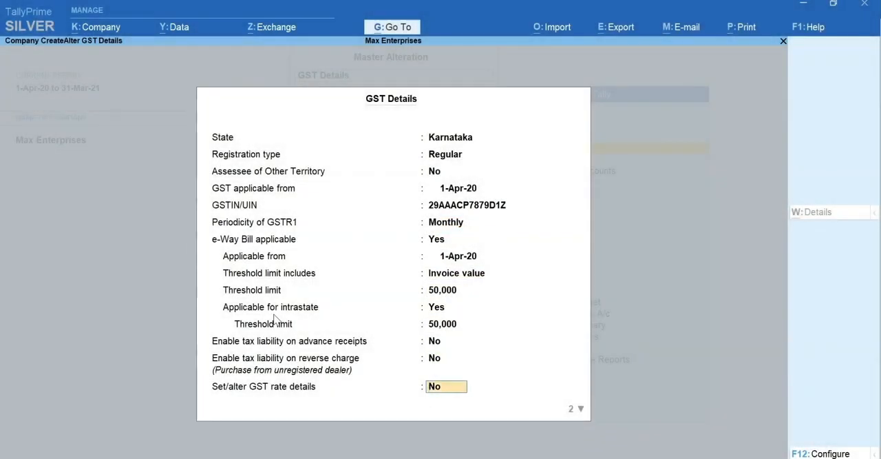
type("y")
key("Return")
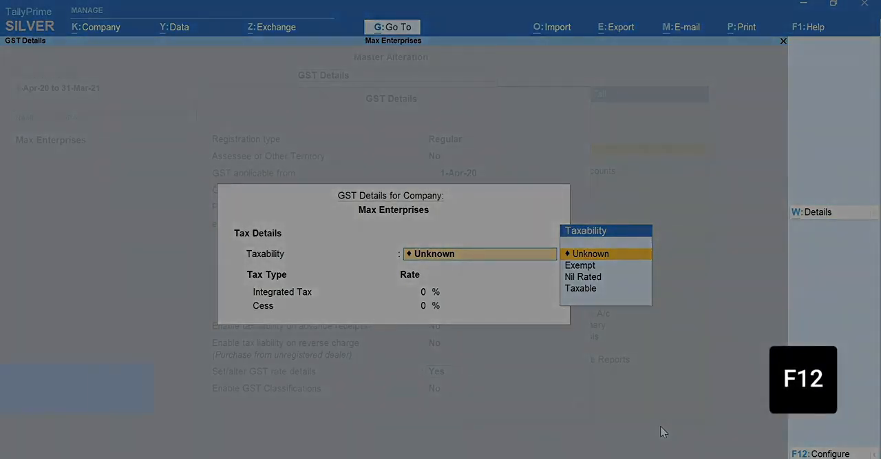
Configure the company's GST rate details to allow HSN/SAC details and show all GST tax types
key("F12")
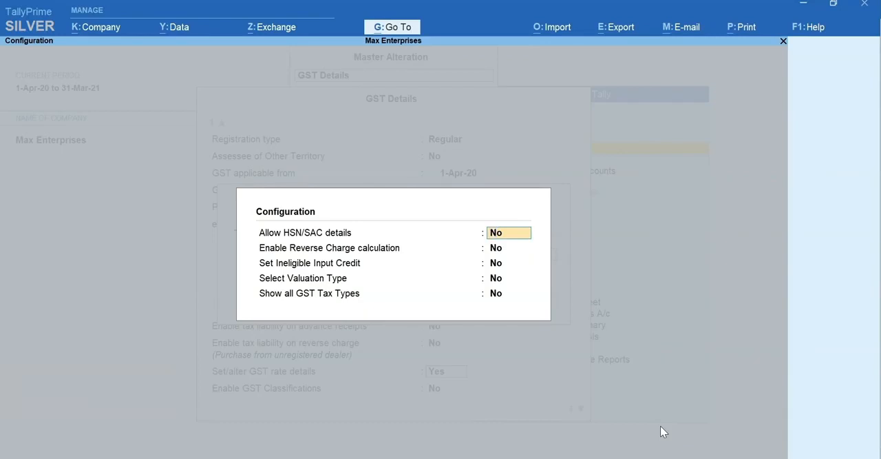
type("y")
key("Return")
key("Return")
key("Return")
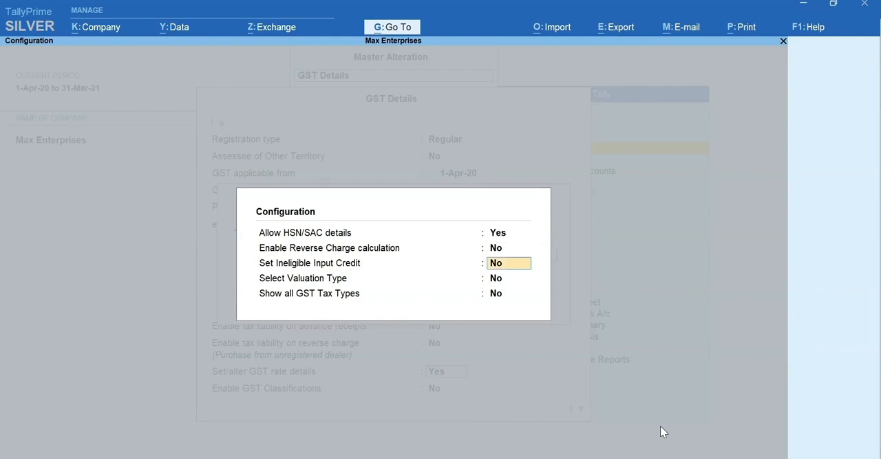
key("Return")
type("y")
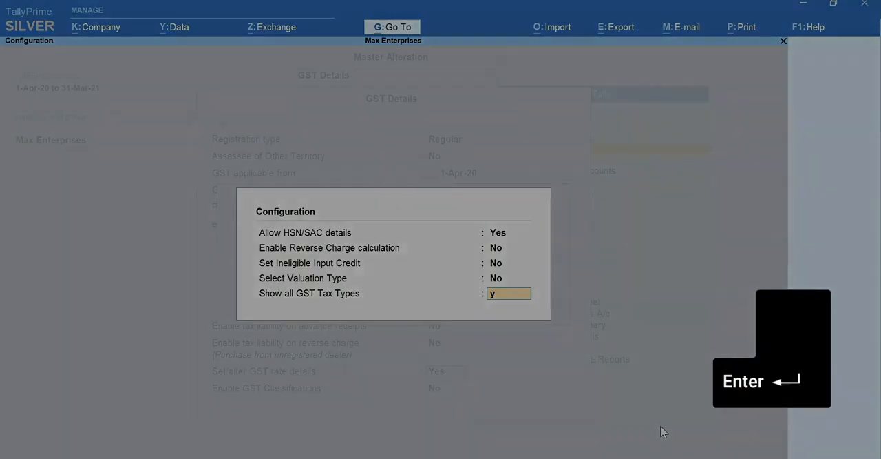
key("Return")
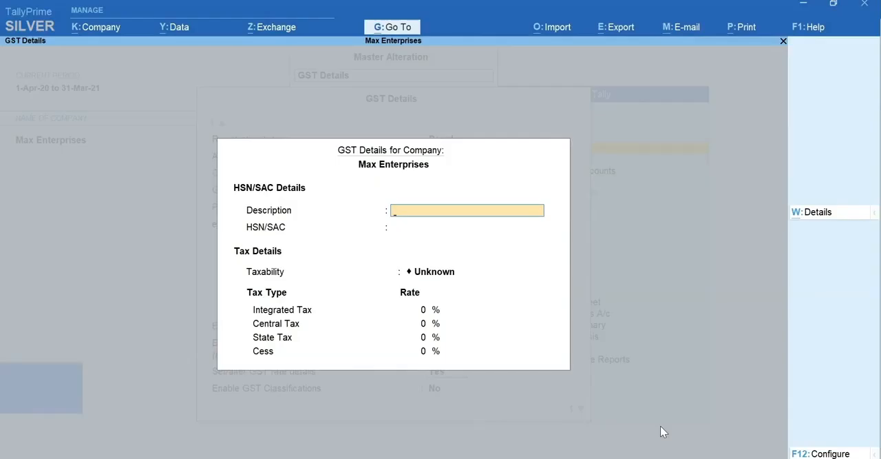
Enter Computers as the HSN/SAC description and 8471 as the HSN/SAC code for the company
type("Computers")
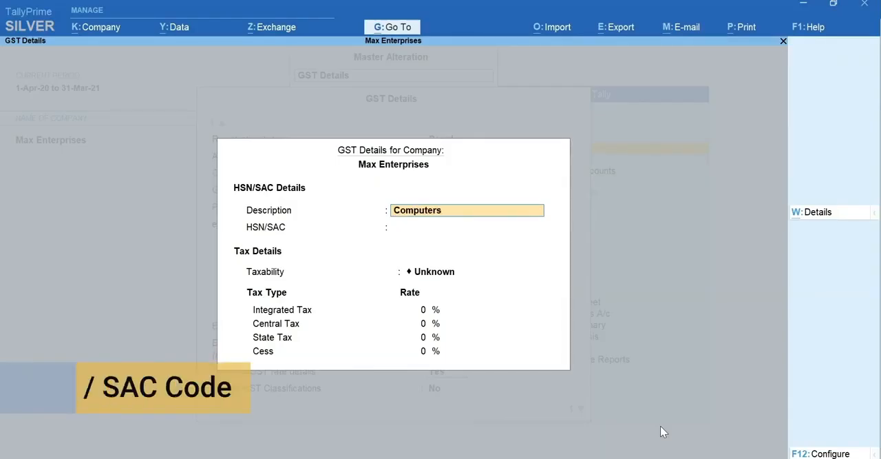
key("Return")
type("8")
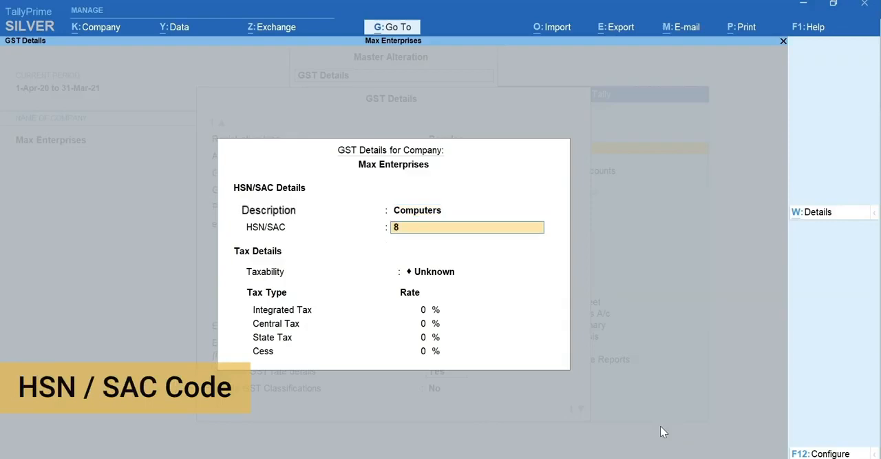
type("471")
key("Return")
Set the company's taxability to Taxable with an Integrated Tax rate of 18% and save the GST details
key("Down")
key("Down")
key("Down")
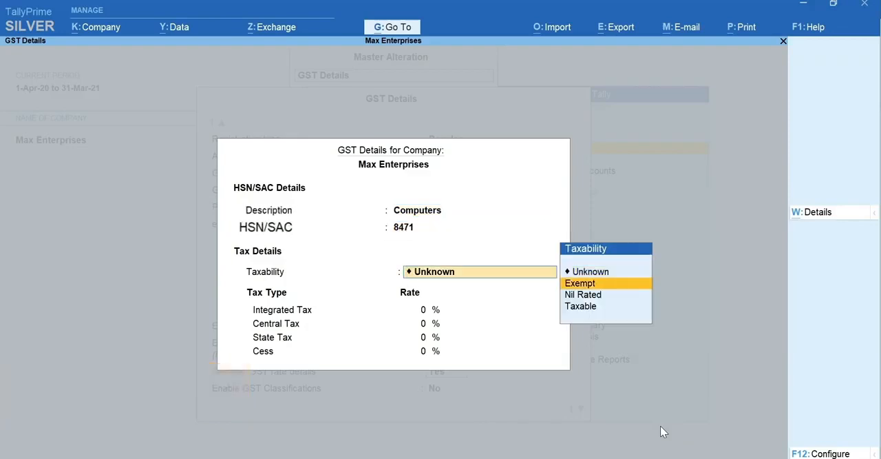
key("Return")
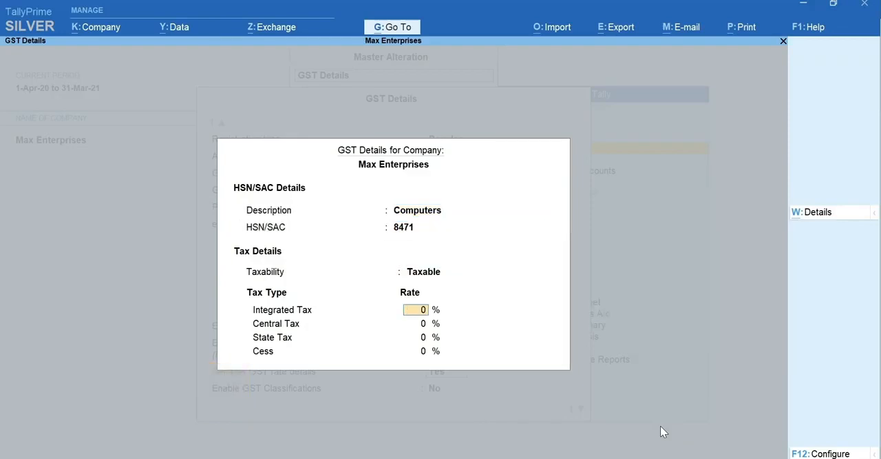
type("18")
key("Return")
key("Return")
key("ctrl+a")
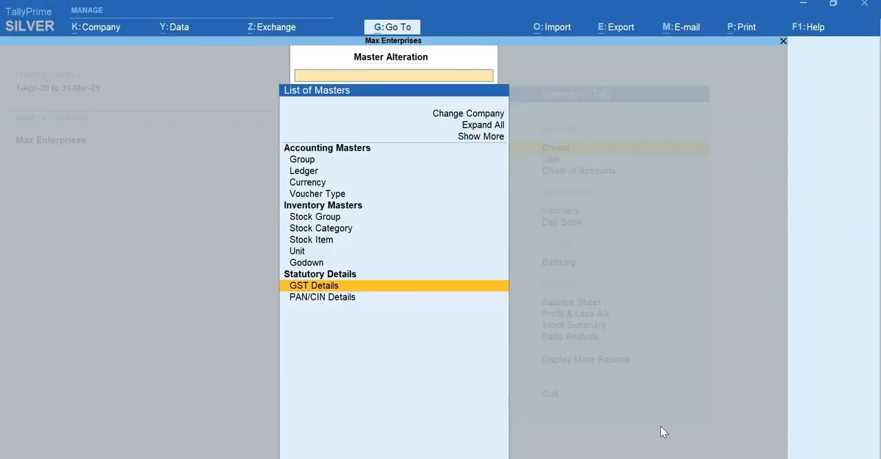
Find the company's GST Details through the Alter masters list, then return to the Gateway of Tally
key("Escape")
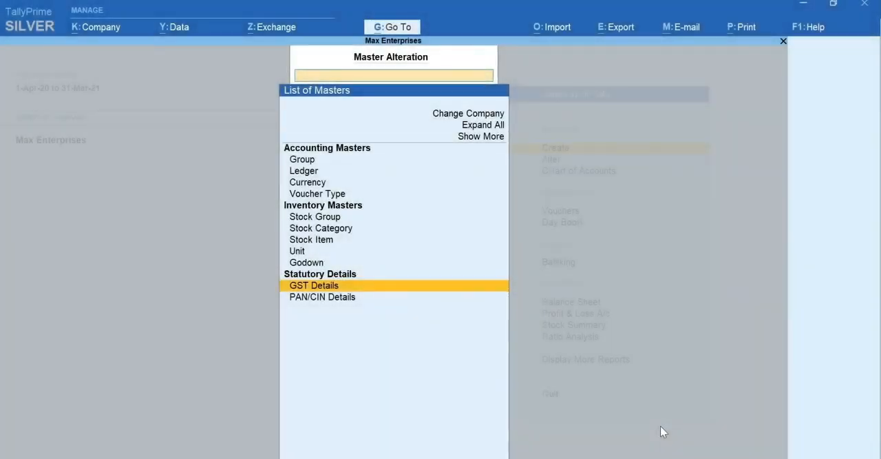
key("Escape")
key("a")
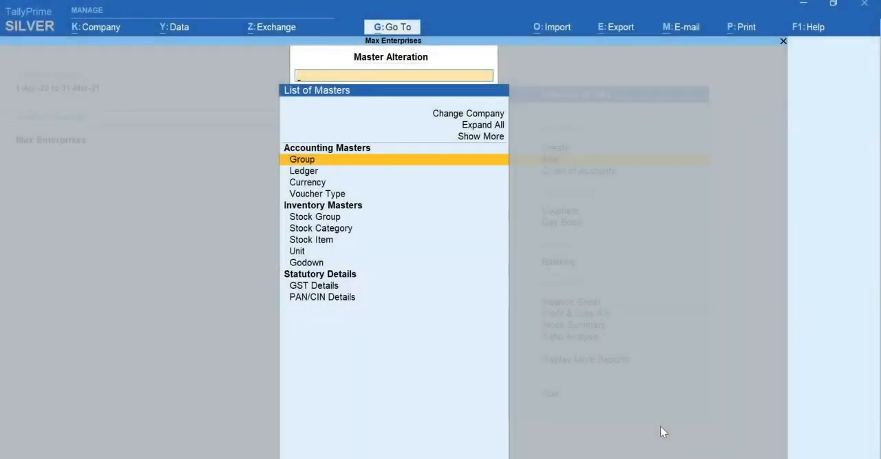
type("GST")
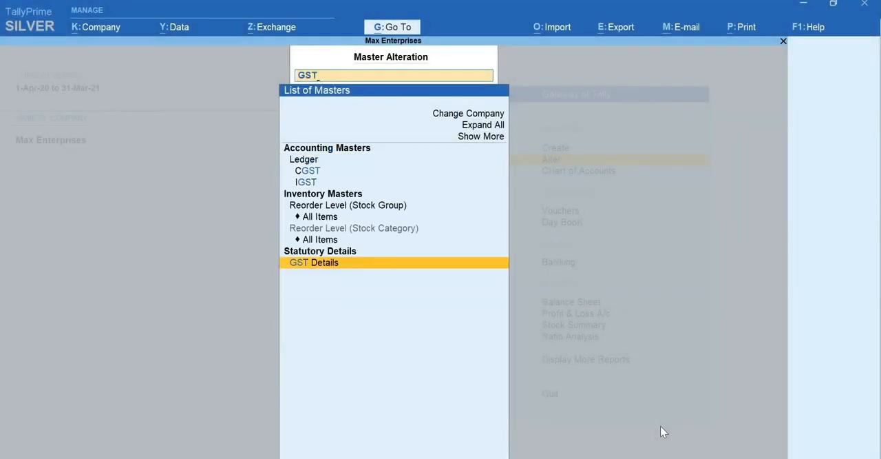
key("Return")
key("Escape")
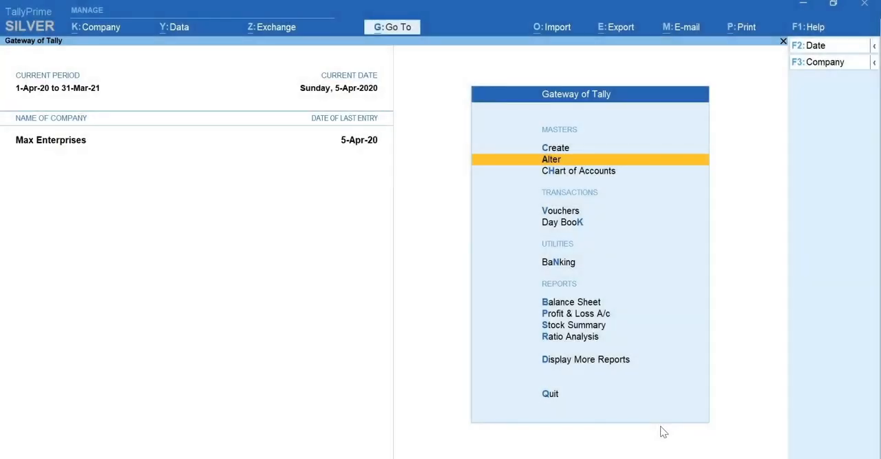
Check the Goods and Services Tax (GST) setting in the company features and close them
key("F11")
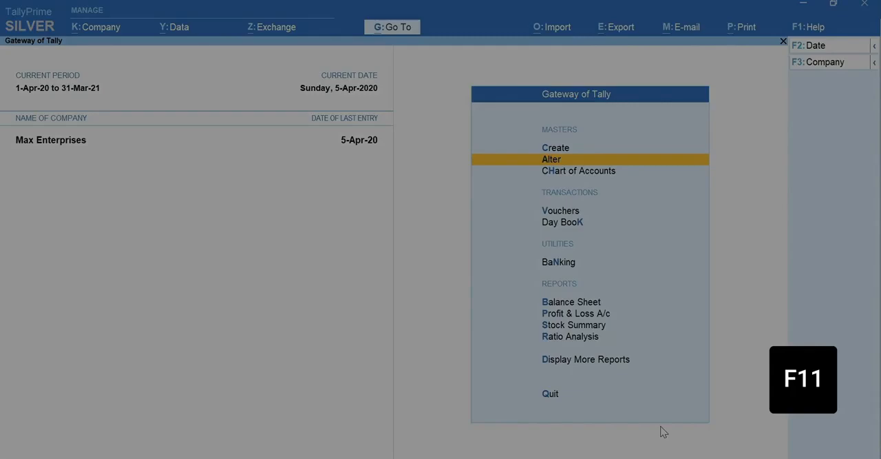
key("Return")
key("Return")
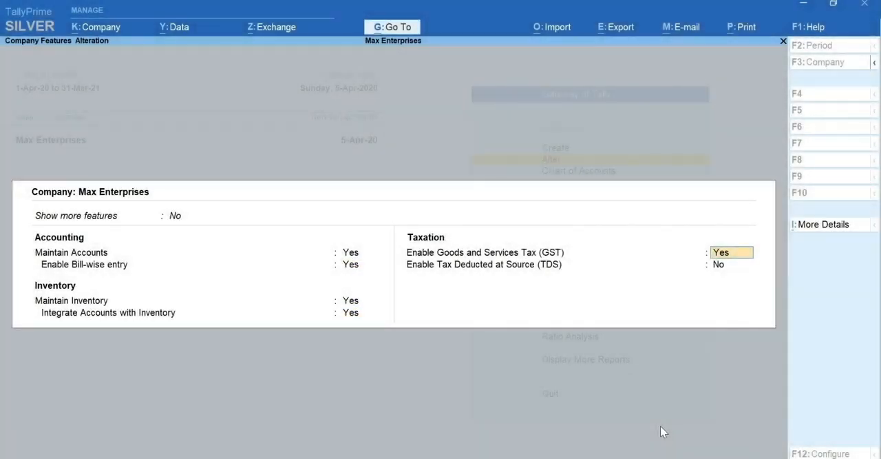
key("Escape")
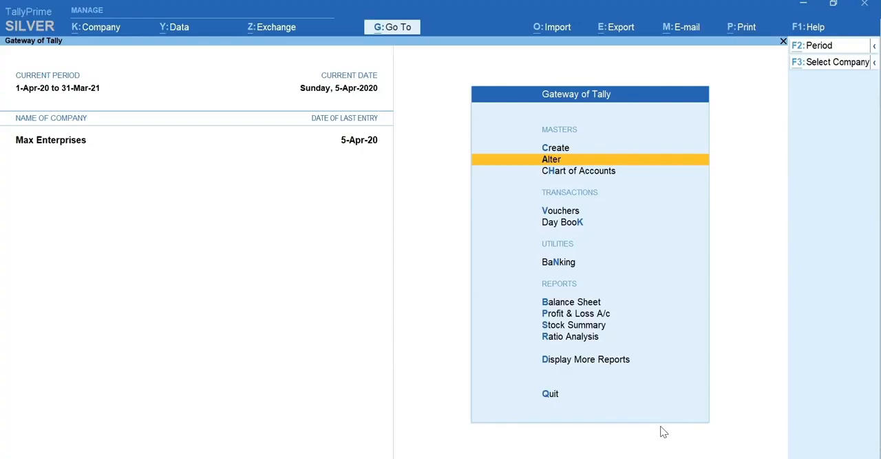
Open the GST Rate Setup report and expand it to list all stock groups and stock items
key("alt+g")
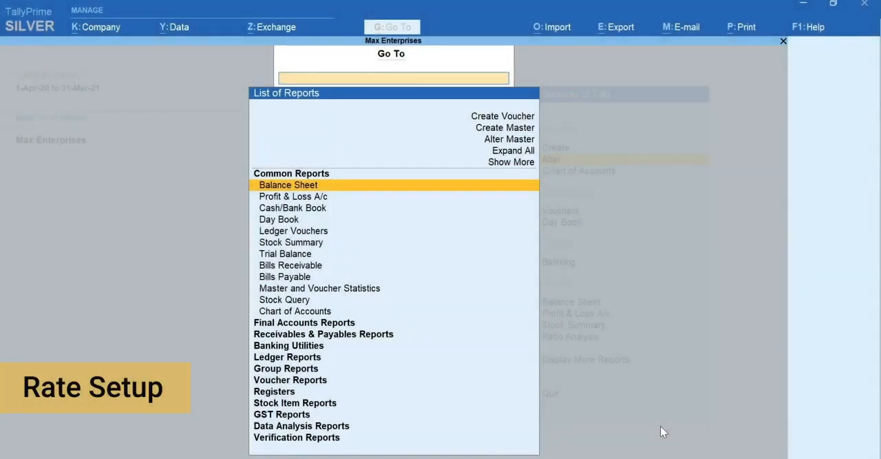
type("Rate")
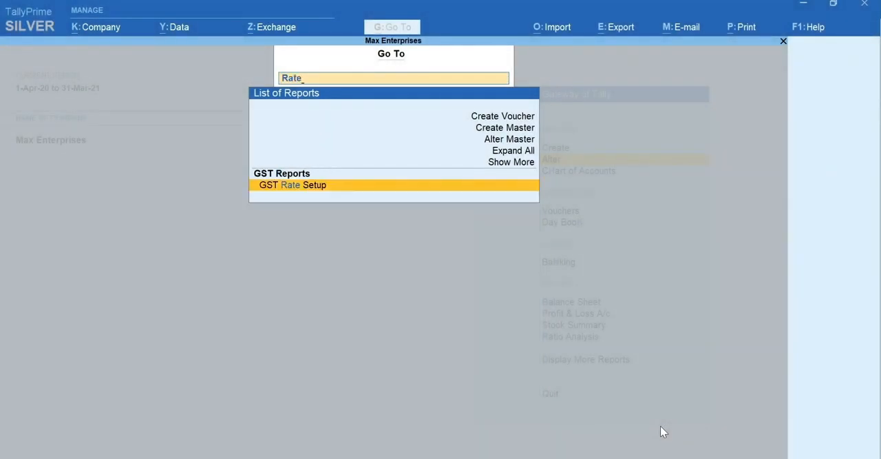
key("Return")
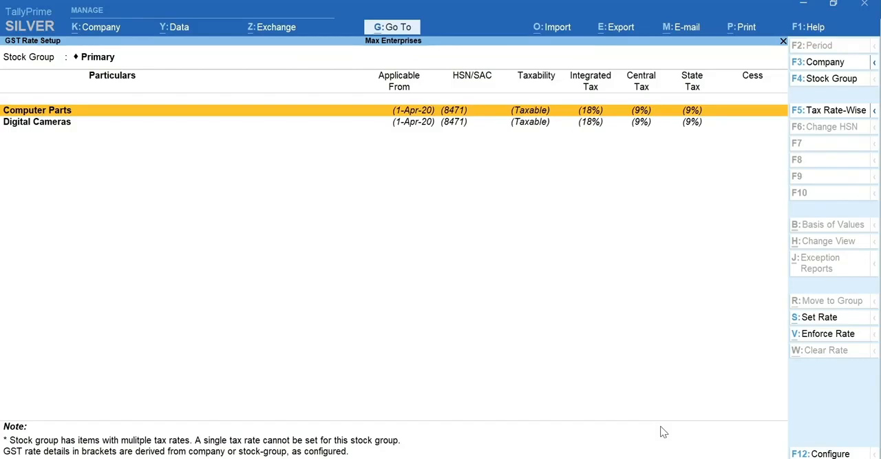
key("alt+g")
key("alt+F5")
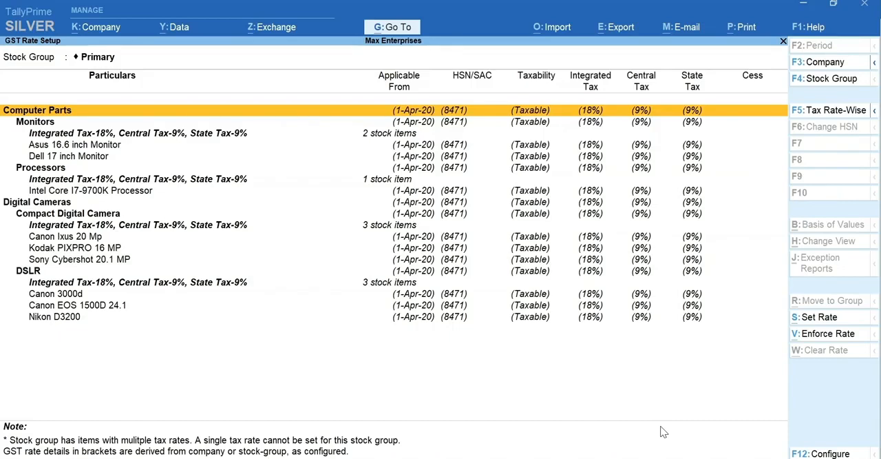
Open the rate settings of the Digital Cameras stock group and enter the description Digital Camera and HSN/SAC 8525
key("Down")
key("Down")
key("Down")
key("Down")
key("Down")
key("Down")
key("Down")
key("Down")
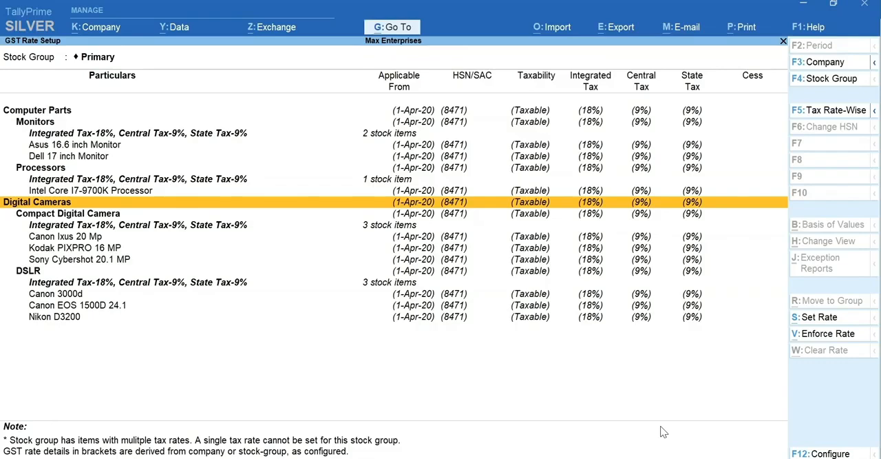
key("space")
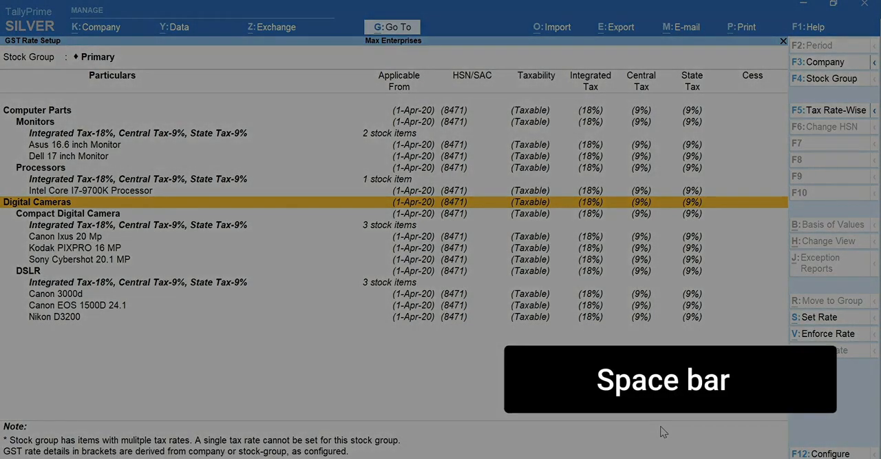
key("alt+s")
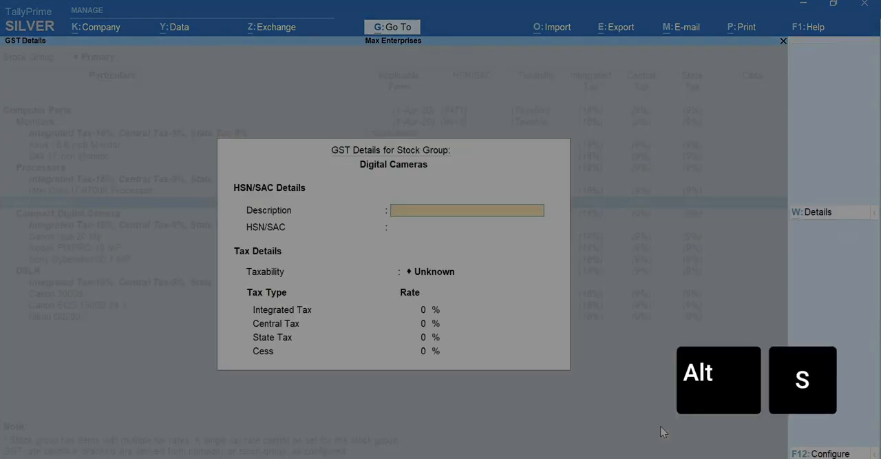
type("Digital Camera")
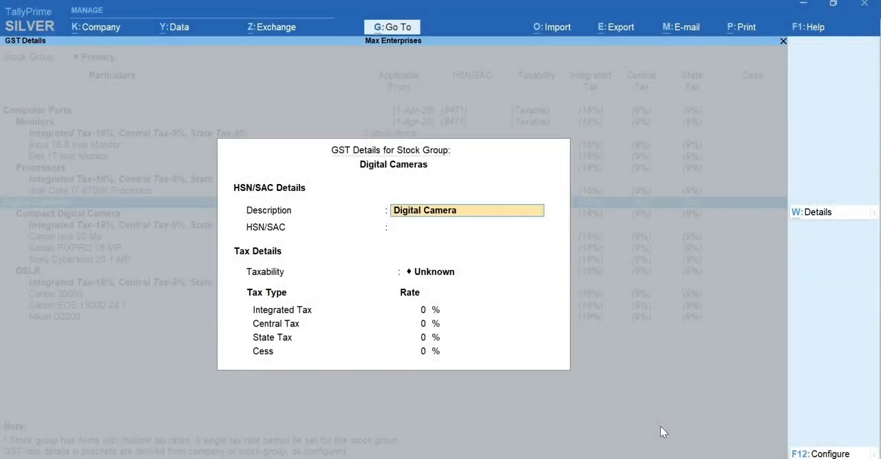
key("Return")
type("8525")
Set the Digital Cameras group's taxability to Taxable with an Integrated Tax rate of 28% and save its GST details
key("Return")
key("Down")
key("Down")
key("Down")
key("Return")
type("28")
key("Return")
key("ctrl+a")
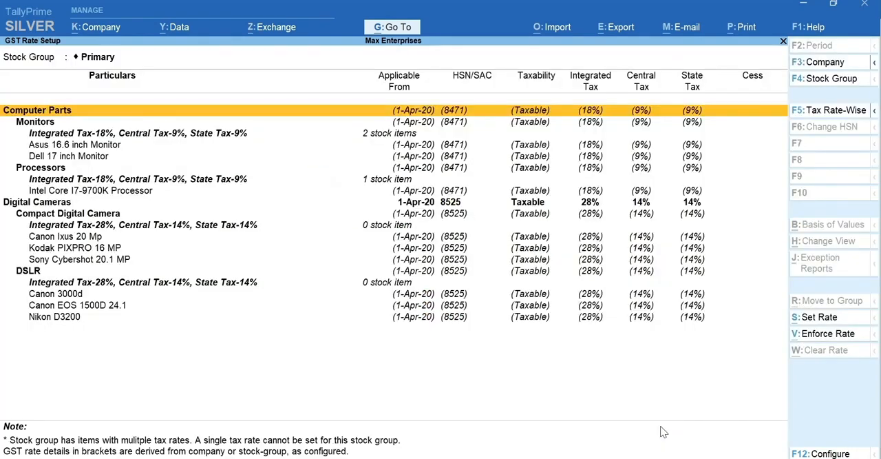
key("Down")
key("Down")
key("Down")
key("Down")
key("Down")
key("Down")
key("Down")
key("Down")
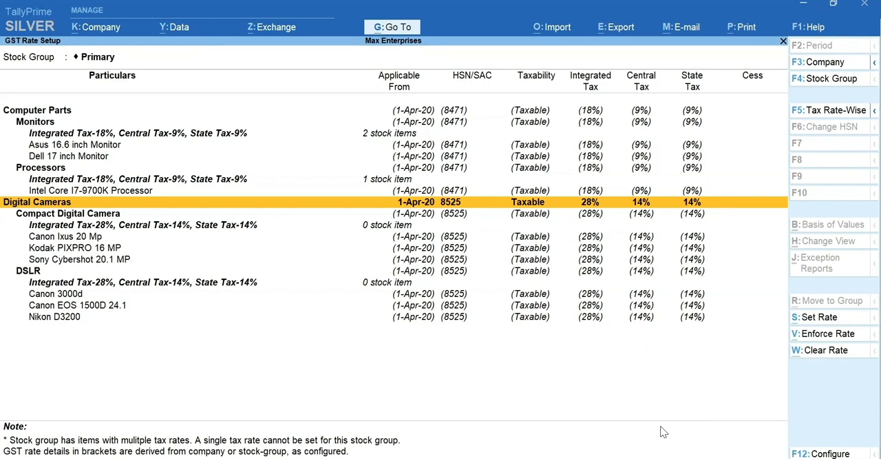
key("space")
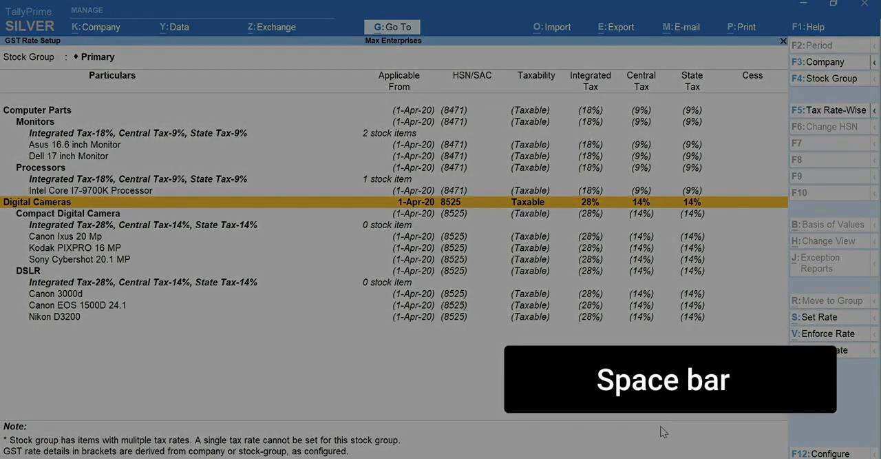
key("alt+s")
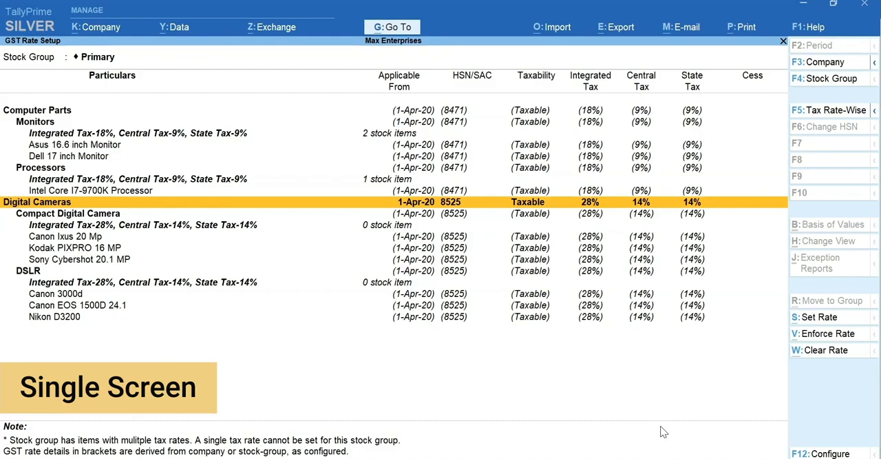
Open the Update Party GSTIN report for all groups and all ledgers
key("alt+g")
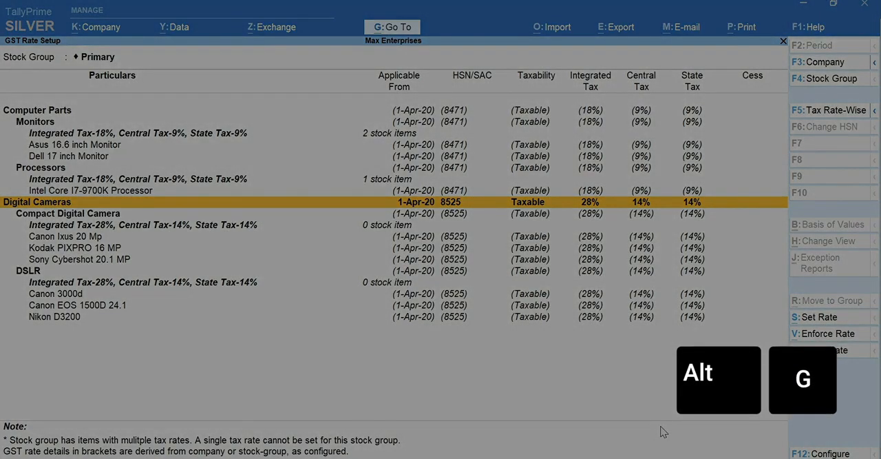
type("GSTIN")
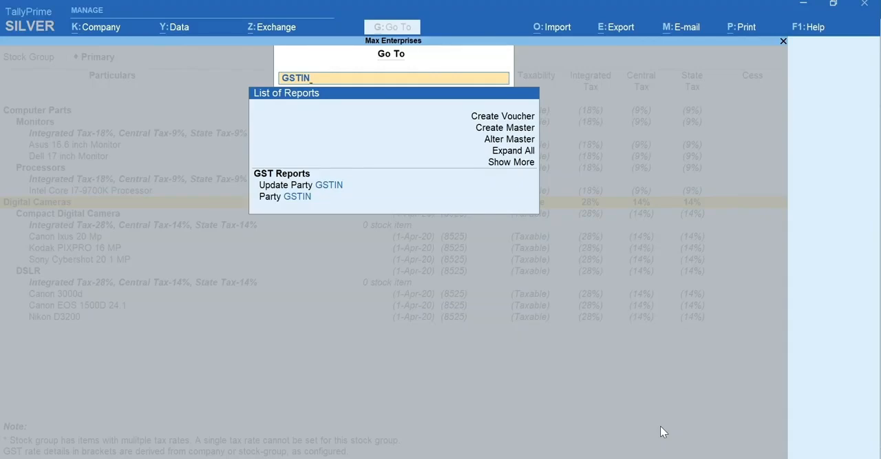
key("Down")
key("Return")
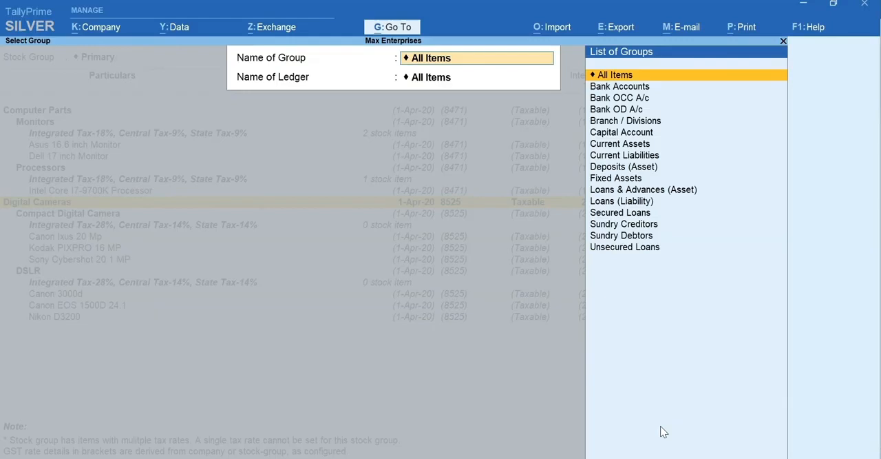
key("Return")
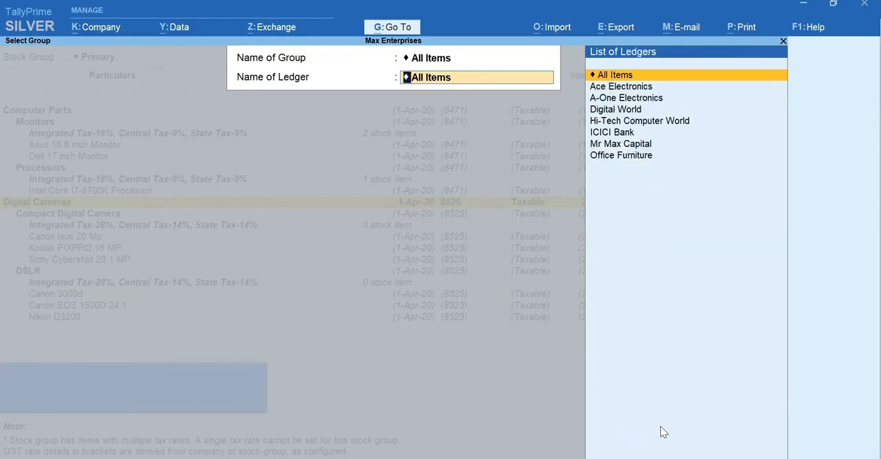
key("Return")
Keep Ace Electronics' party type as Not Applicable, enter its GSTIN/UIN, and return to the GST Rate Setup report
key("Return")
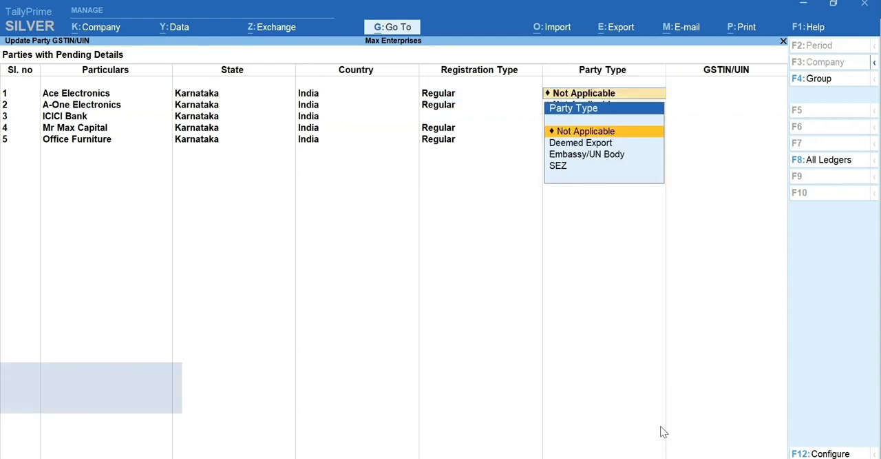
key("Return")
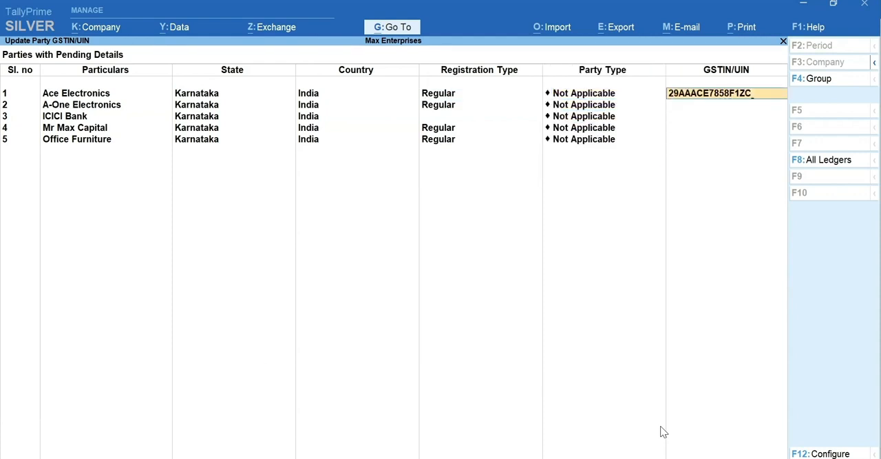
key("Escape")
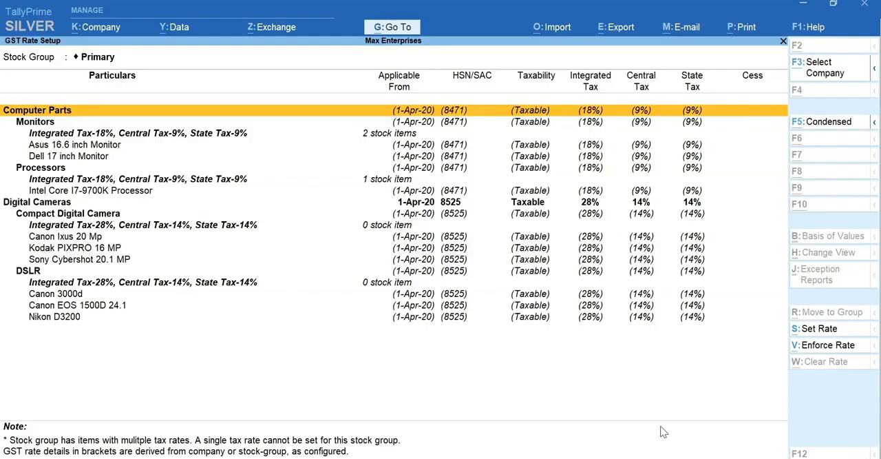
Open the Map UoM - UQC report and map the unit Nos to the unit quantity code NOS-NUMBERS
key("alt+g")
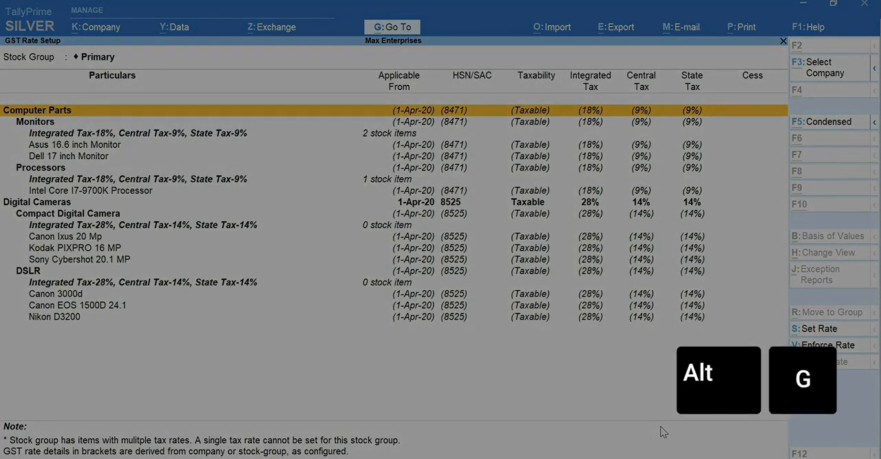
type("UQC")
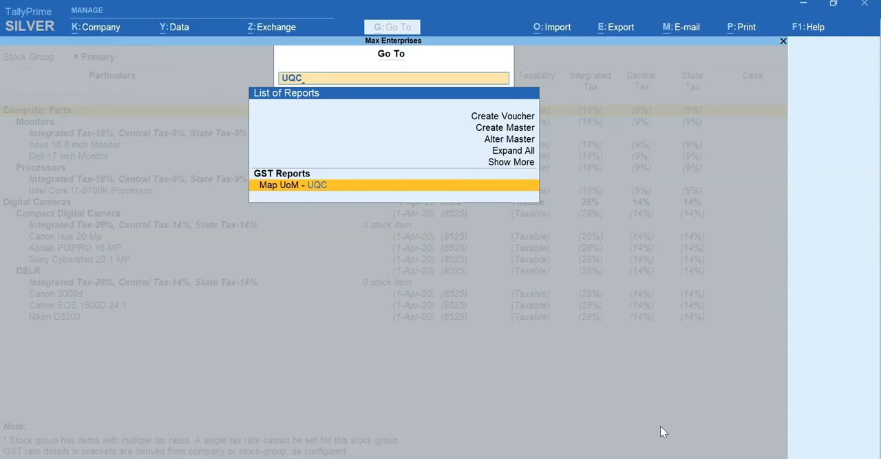
key("Return")
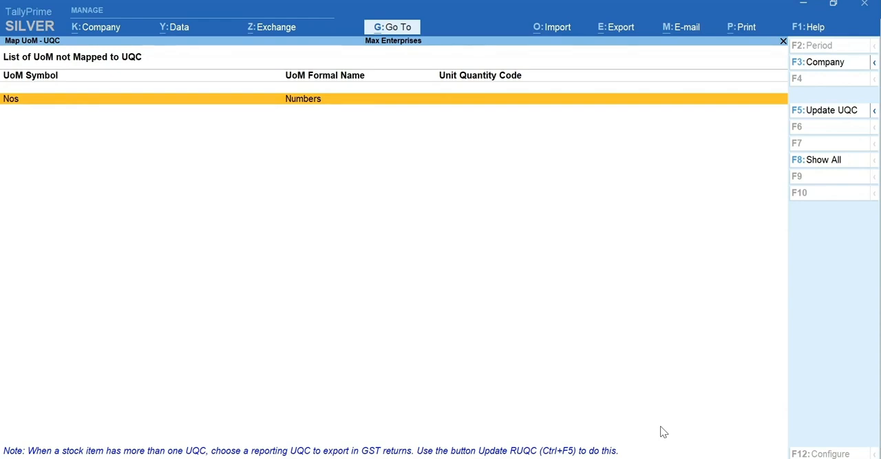
key("F5")
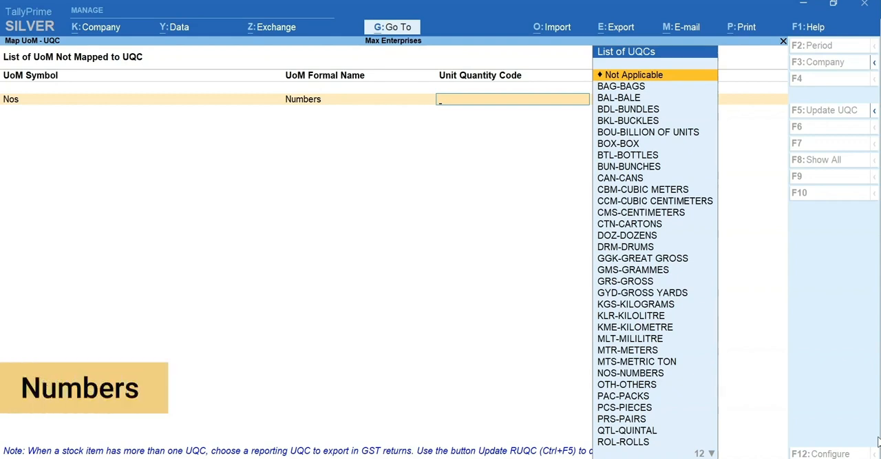
type("nu")
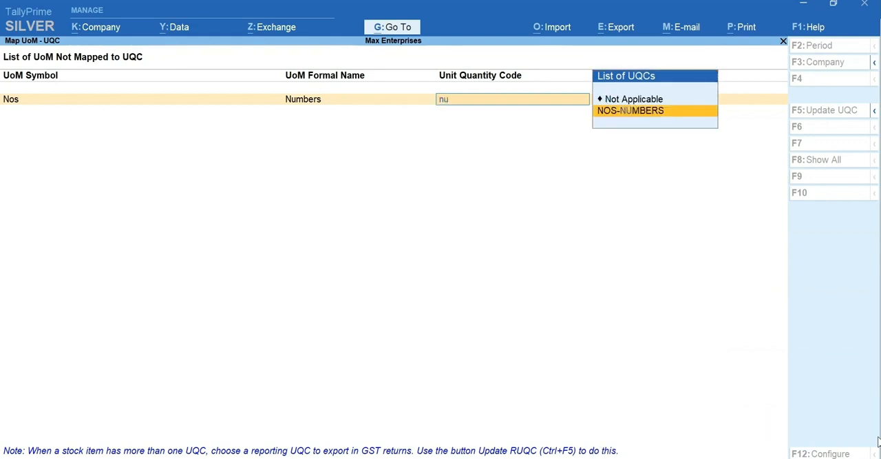
key("Return")
key("Return")
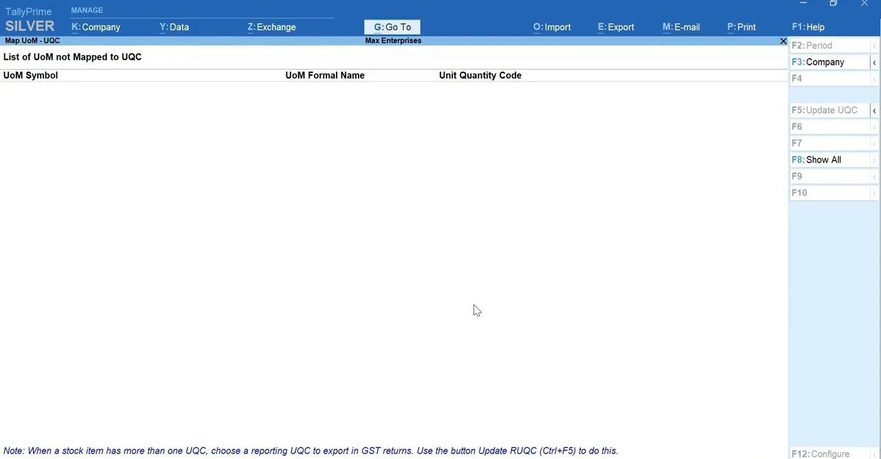
Start creating a new ledger master and name it CGST
key("alt+g")
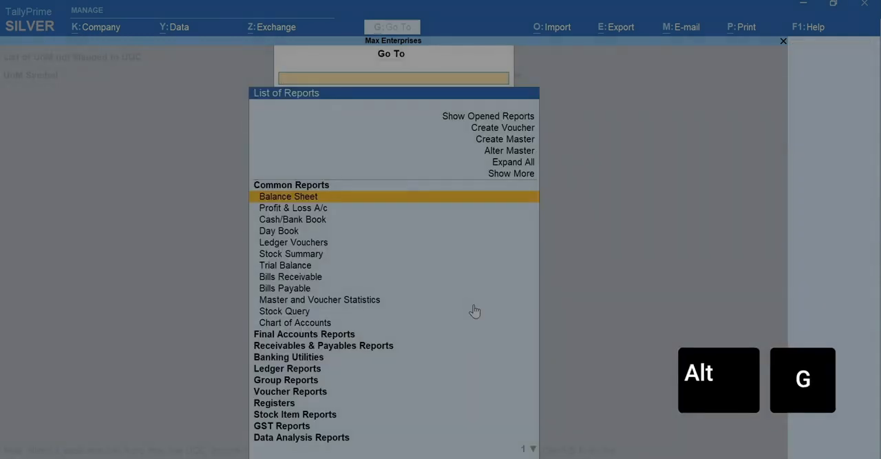
key("Up")
key("Up")
key("Up")
key("Up")
key("Up")
key("Return")
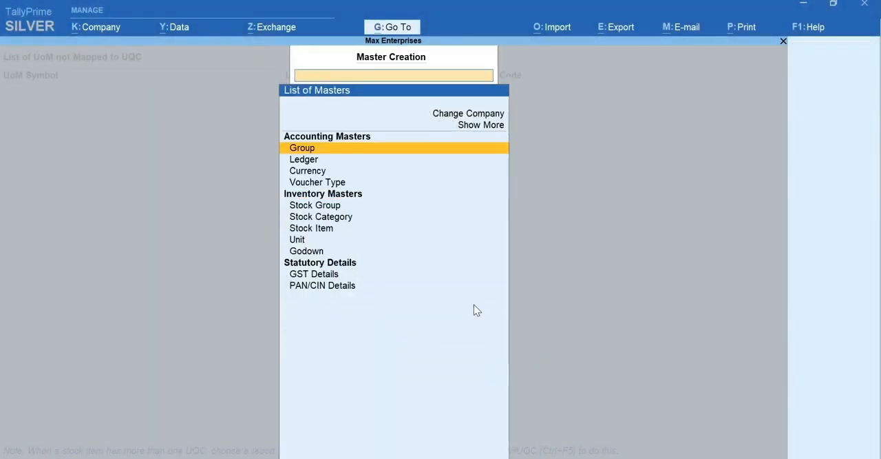
key("Down")
key("Return")
type("CGST")
key("Return")
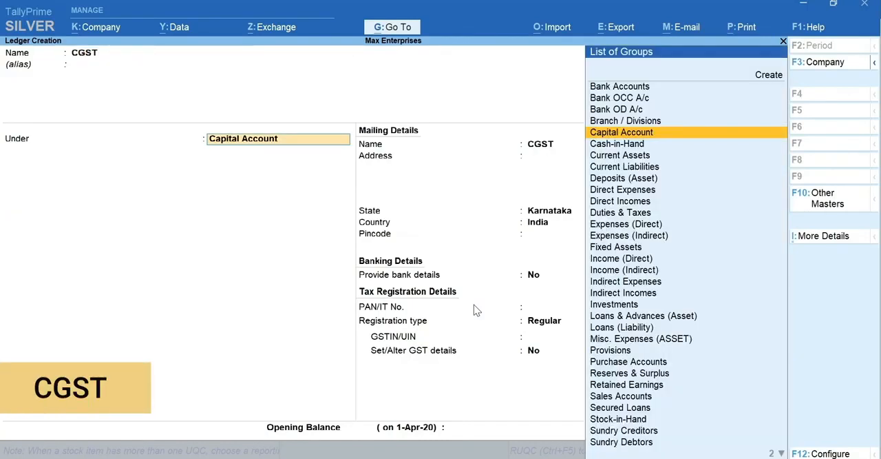
Place the CGST ledger under Duties & Taxes with duty type GST and tax type Central Tax, and save it
type("Dut")
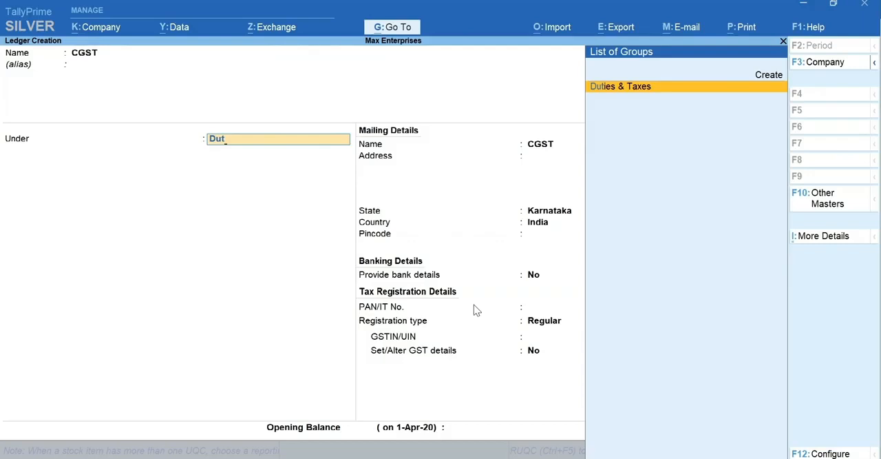
key("Return")
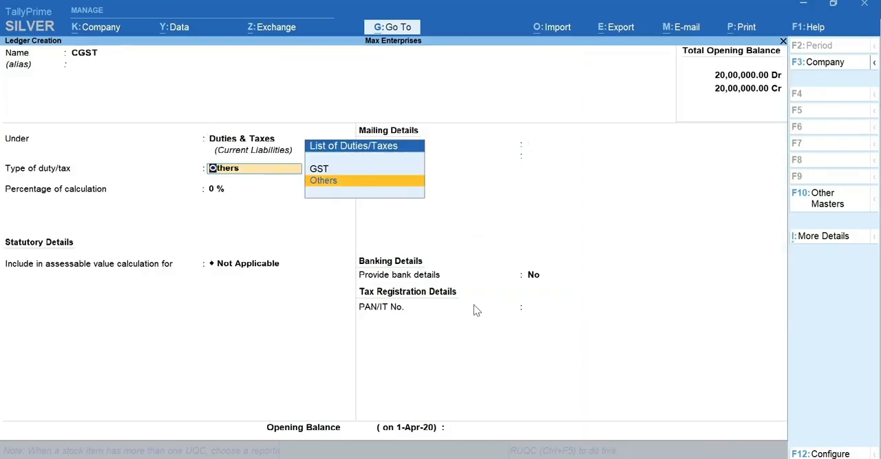
key("Up")
key("Return")
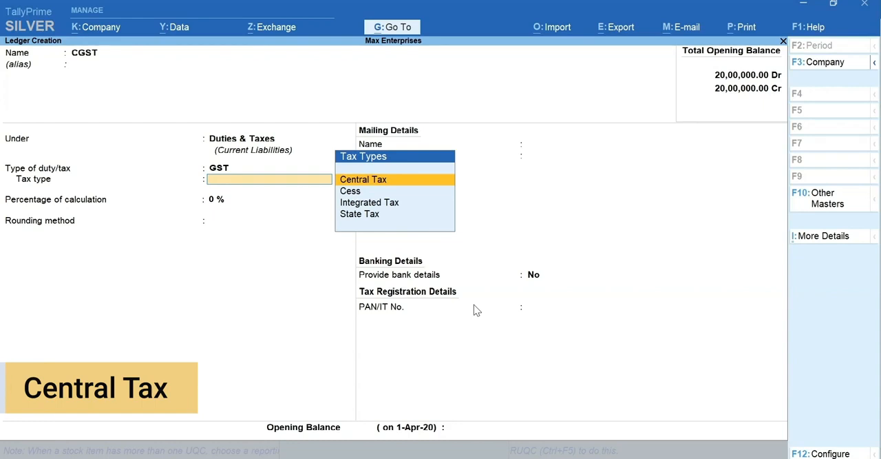
key("Return")
key("ctrl+a")
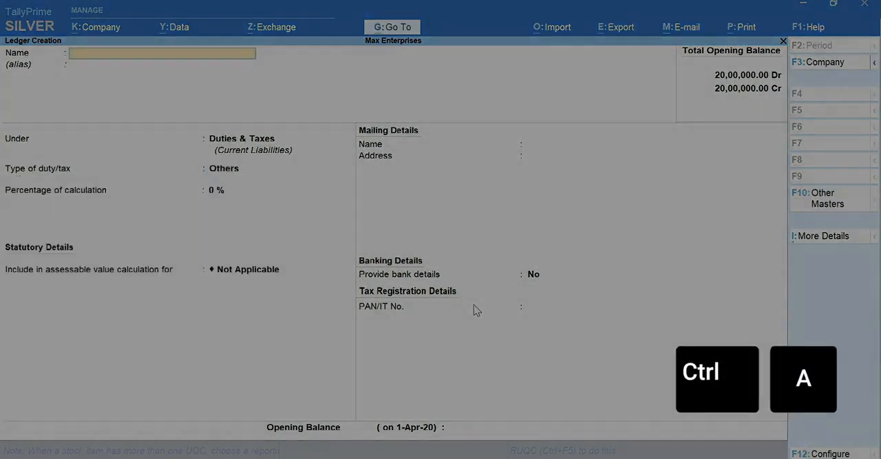
Create the ledger SGST under Duties & Taxes with duty type GST and tax type State Tax, and save it
type("SGST")
key("Return")
key("Return")
key("Return")
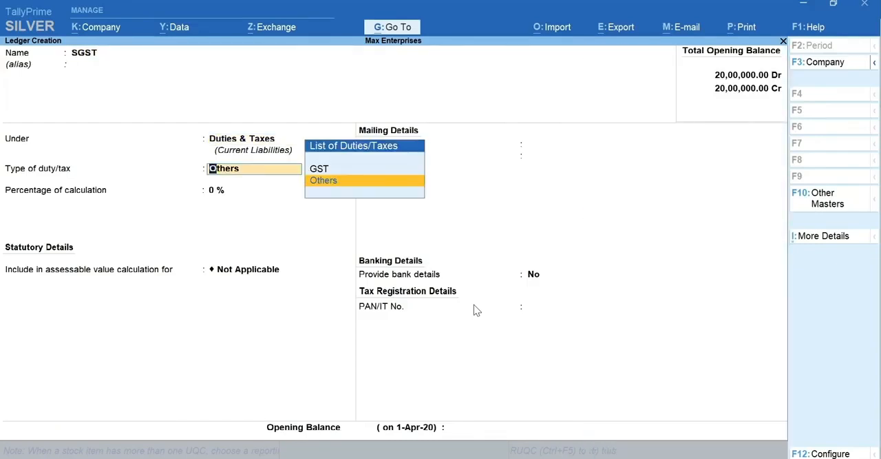
key("Up")
key("Return")
key("Down")
key("Down")
key("Down")
key("Return")
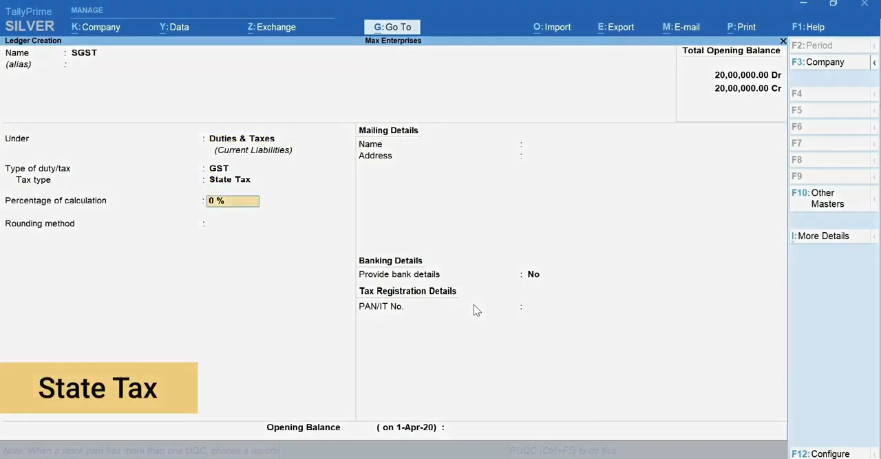
key("ctrl+a")
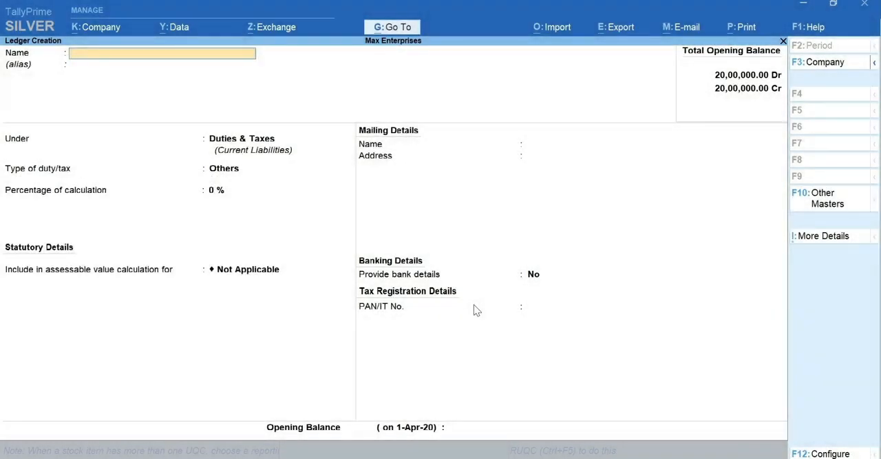
Create the ledger IGST under Duties & Taxes with duty type GST and tax type Integrated Tax, and save it
type("IGST")
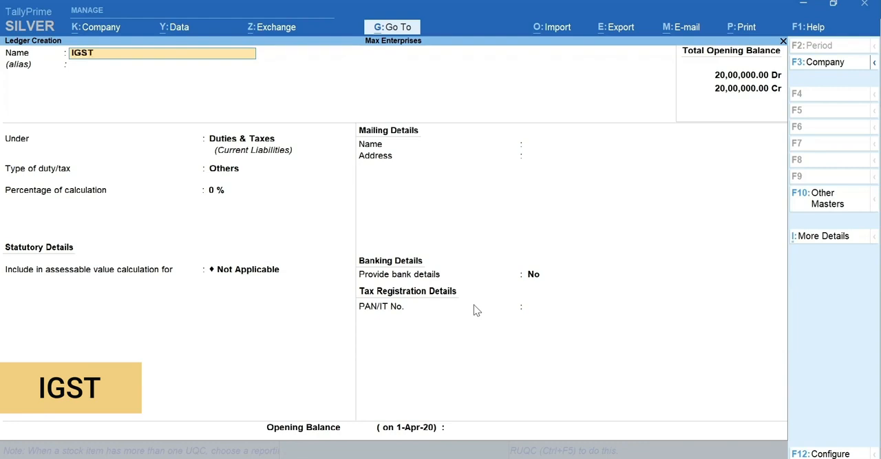
key("Return")
key("Return")
key("Return")
key("Return")
key("Down")
key("Down")
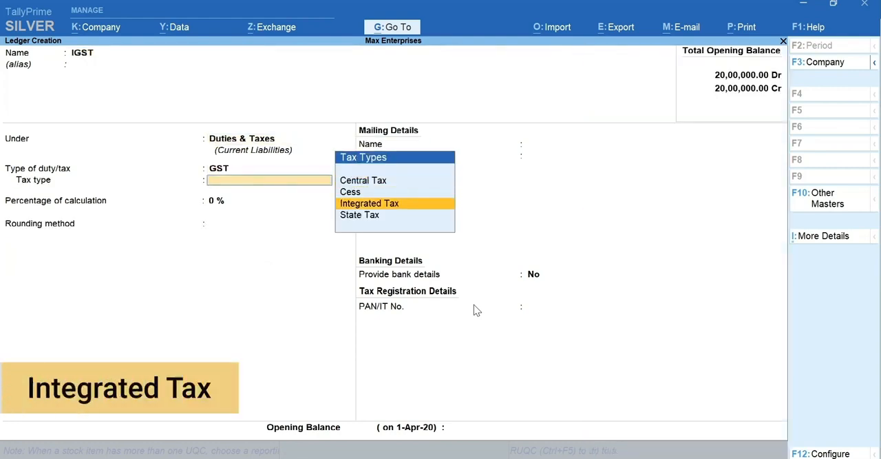
key("Return")
key("ctrl+a")
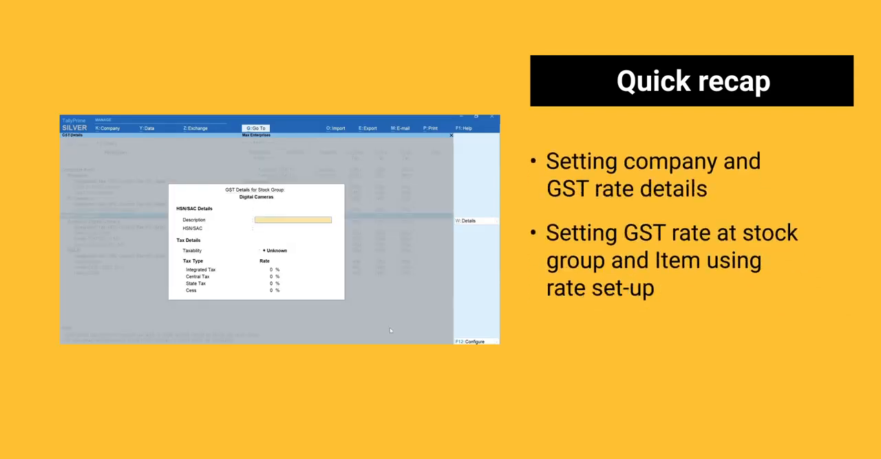
type("Digital Camera")
key("Return")
type("8")
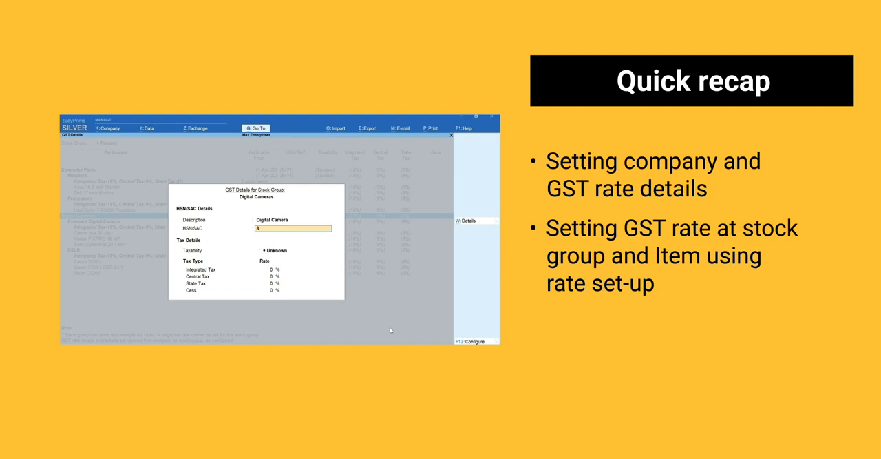
key("Return")
key("Return")
key("BackSpace")
type("t")
key("Return")
type("28")
key("Return")
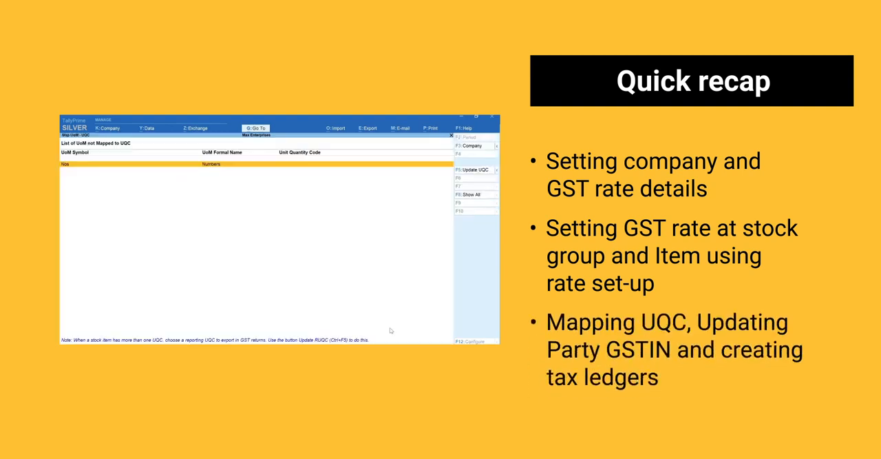